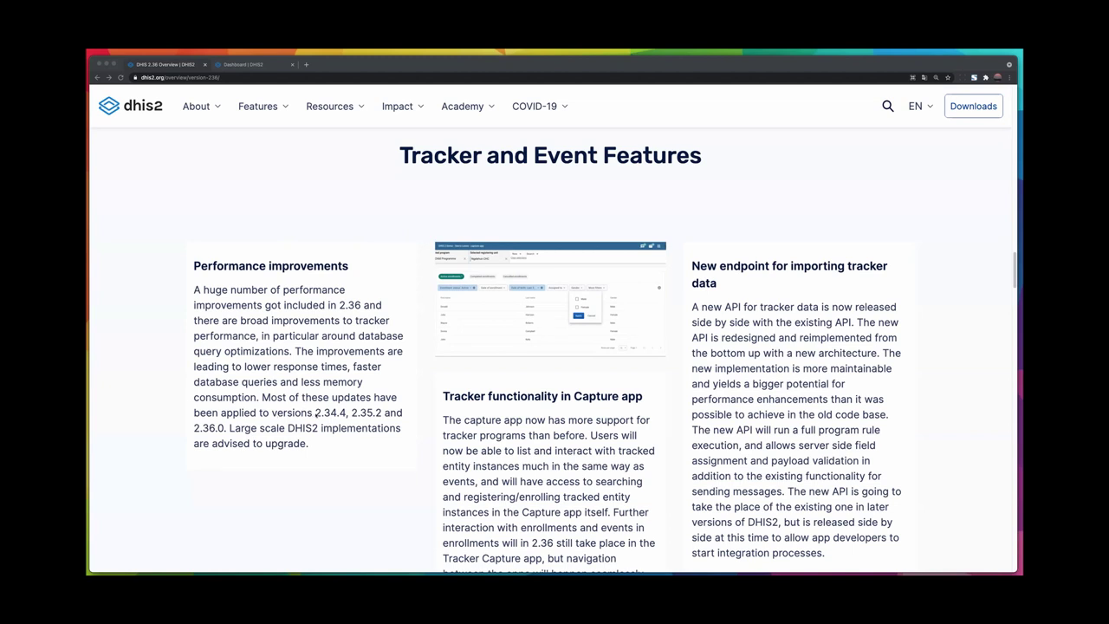
Highlight the versions 2.34.4, 2.35.2 and 2.36.0 in the Performance improvements paragraph.
drag(314, 414, 382, 414)
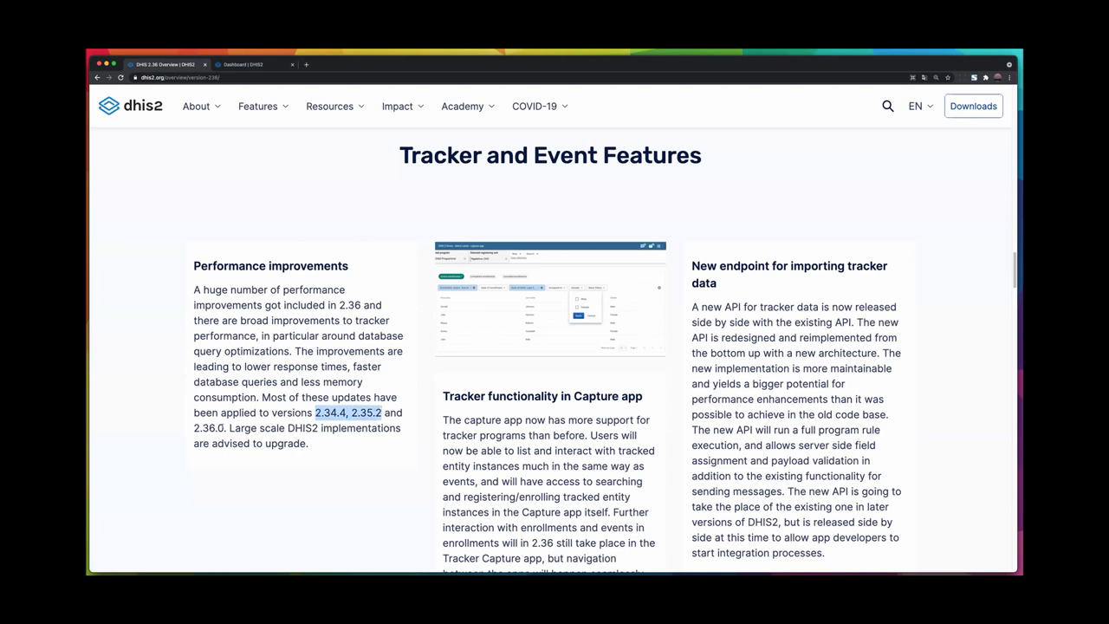
drag(225, 428, 313, 414)
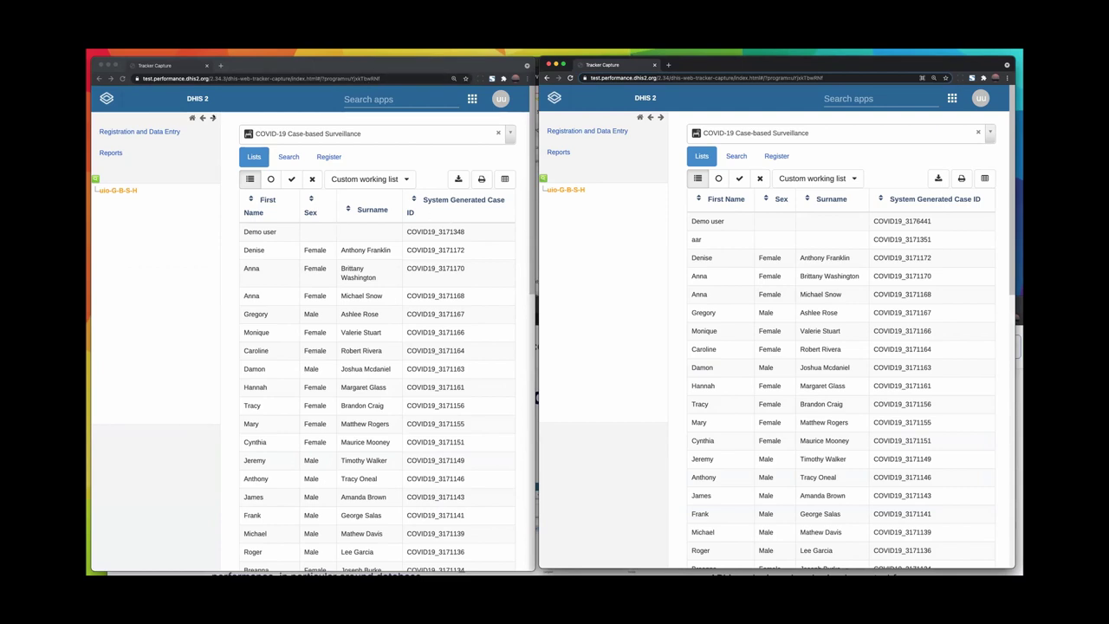
click(227, 78)
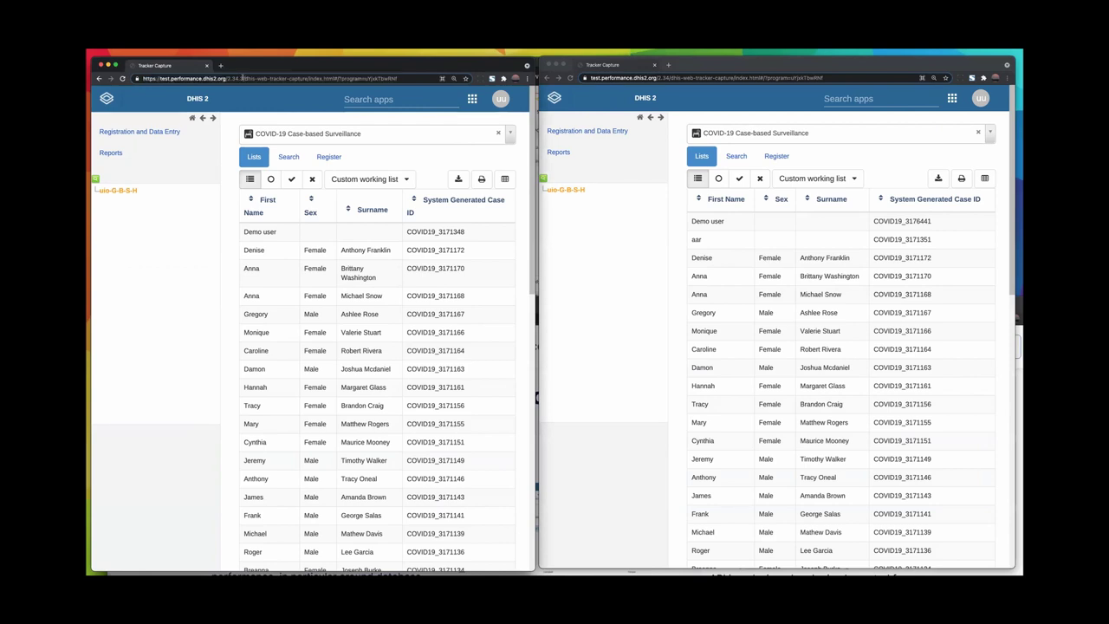
double_click(242, 78)
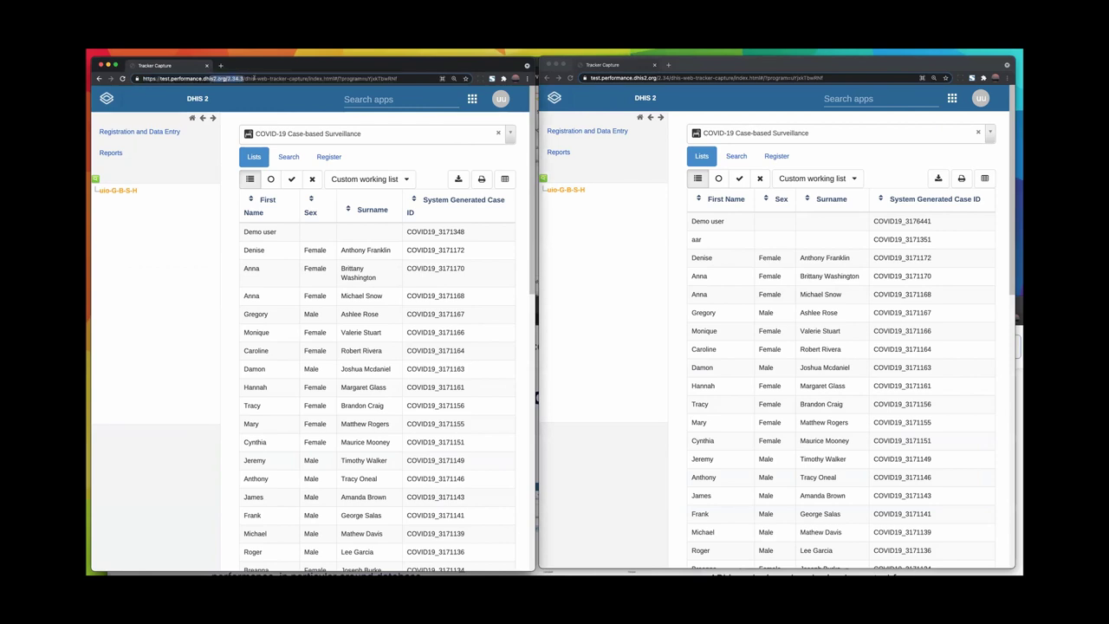
click(664, 76)
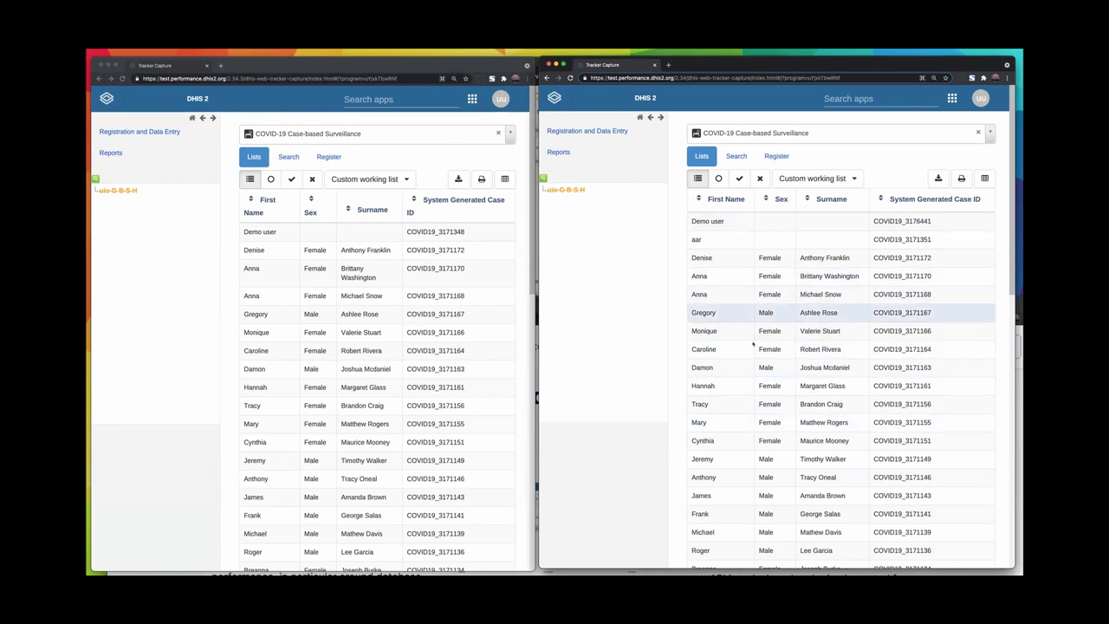
scroll(775, 324, down, 8)
scroll(775, 324, up, 10)
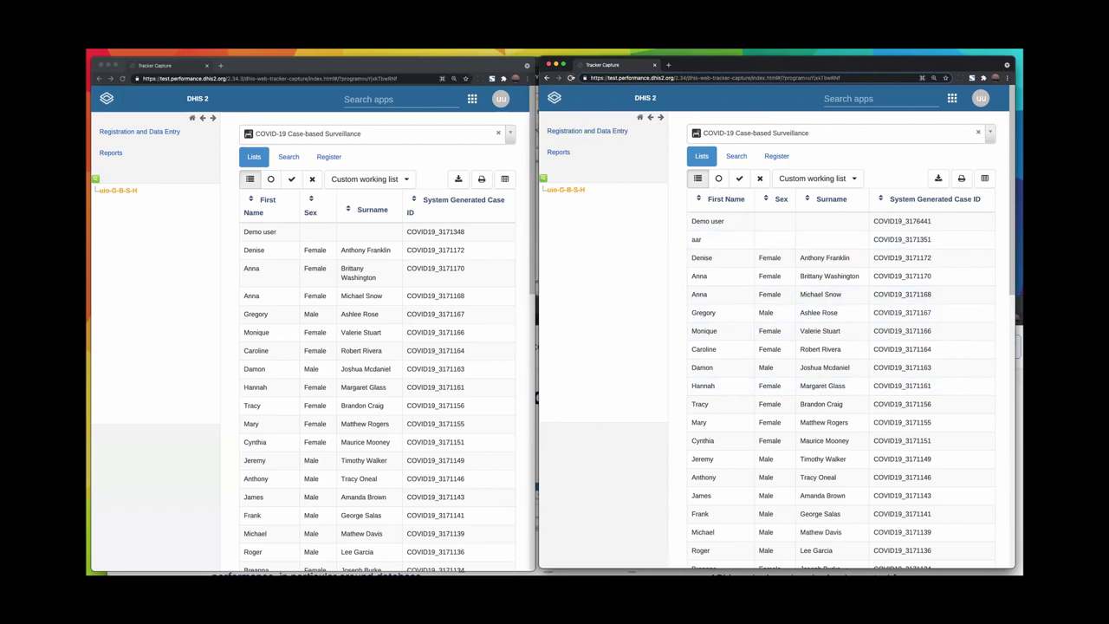
scroll(840, 330, down, 10)
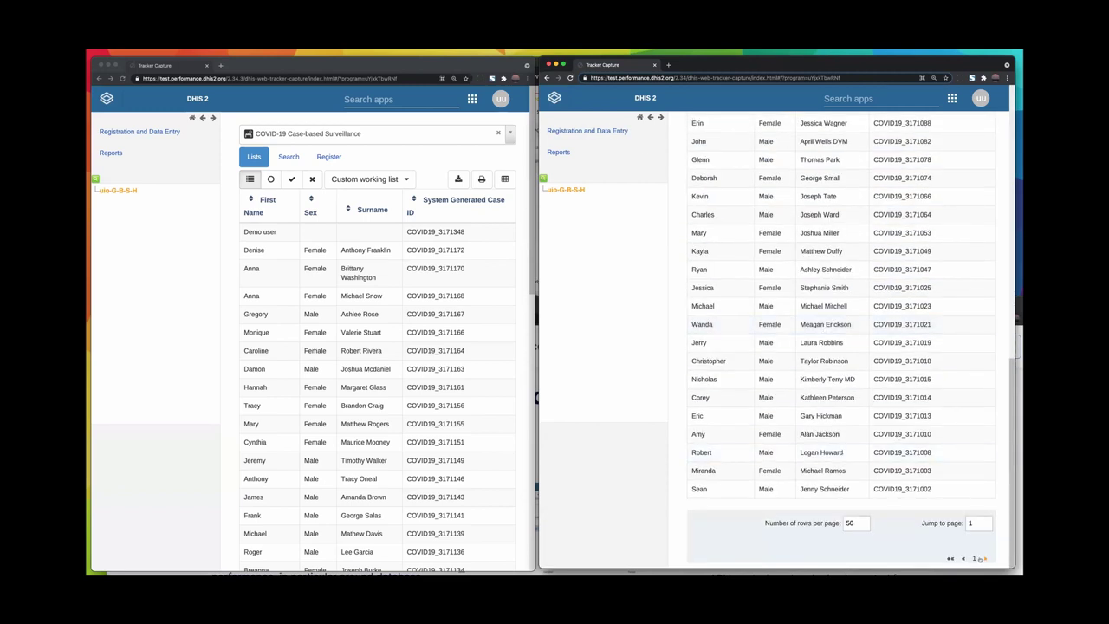
scroll(780, 381, up, 10)
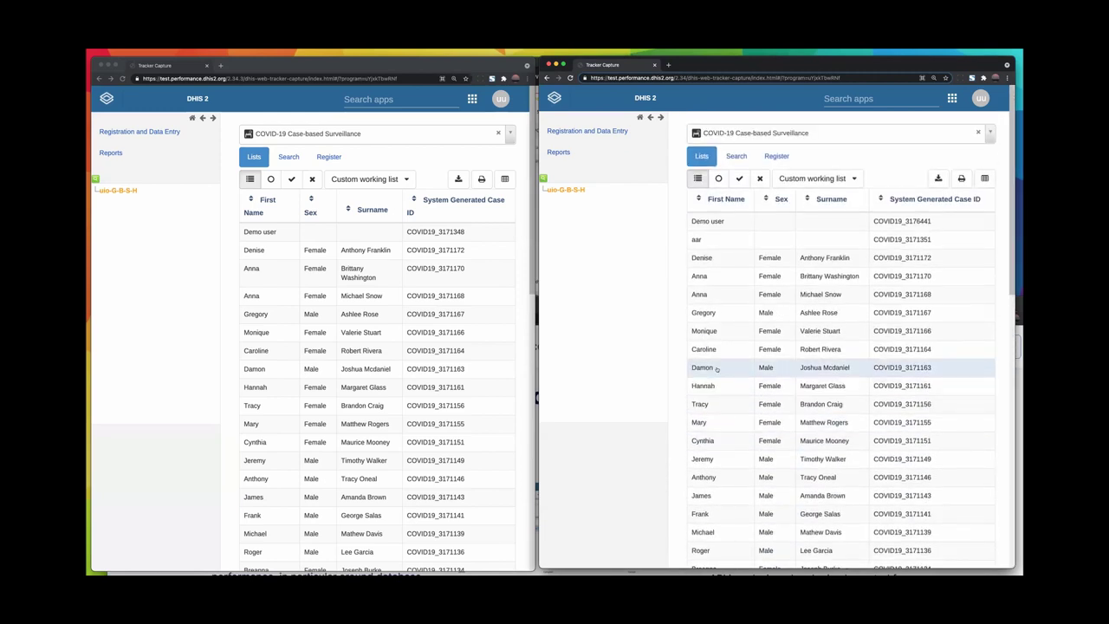
Reload the right and then the left Tracker Capture page with Cmd+R to refresh the COVID-19 case lists.
key(super+r)
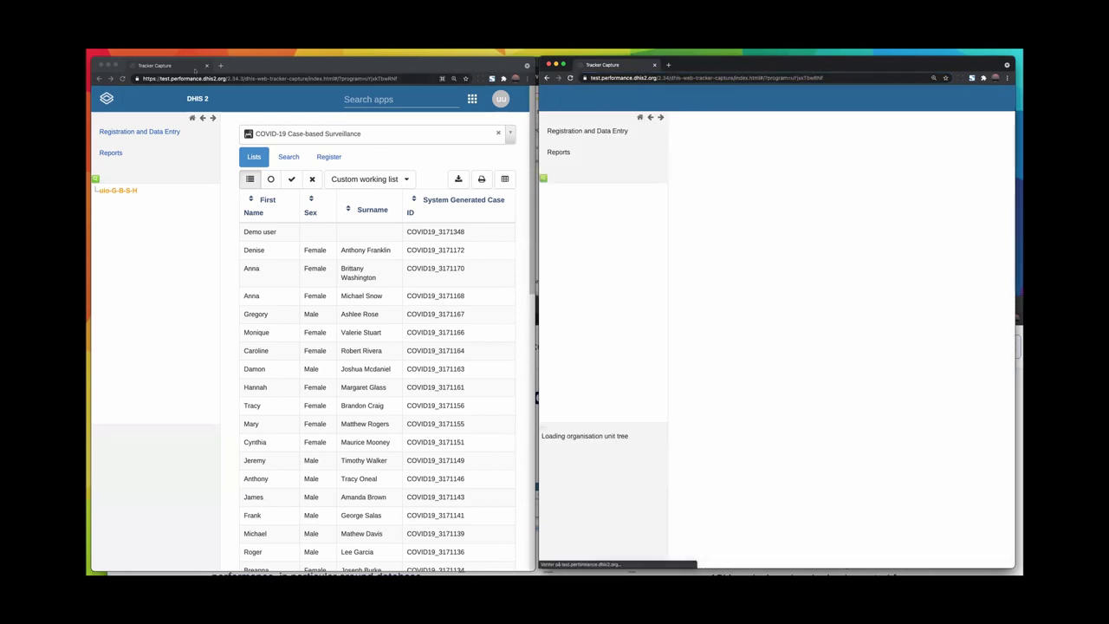
key(super+grave)
key(super+r)
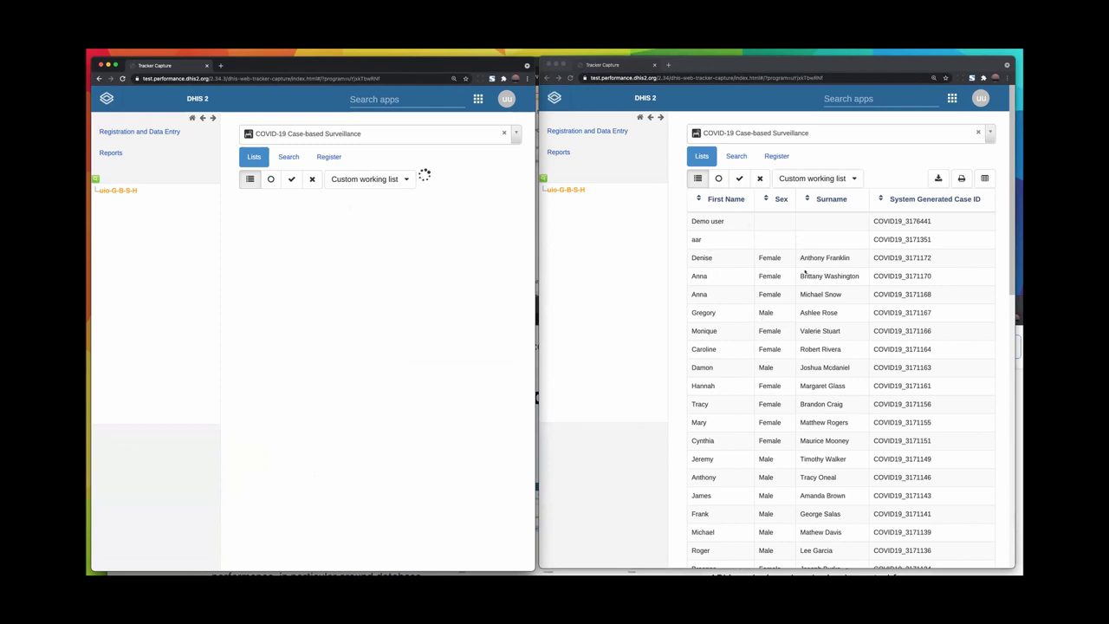
scroll(767, 296, down, 10)
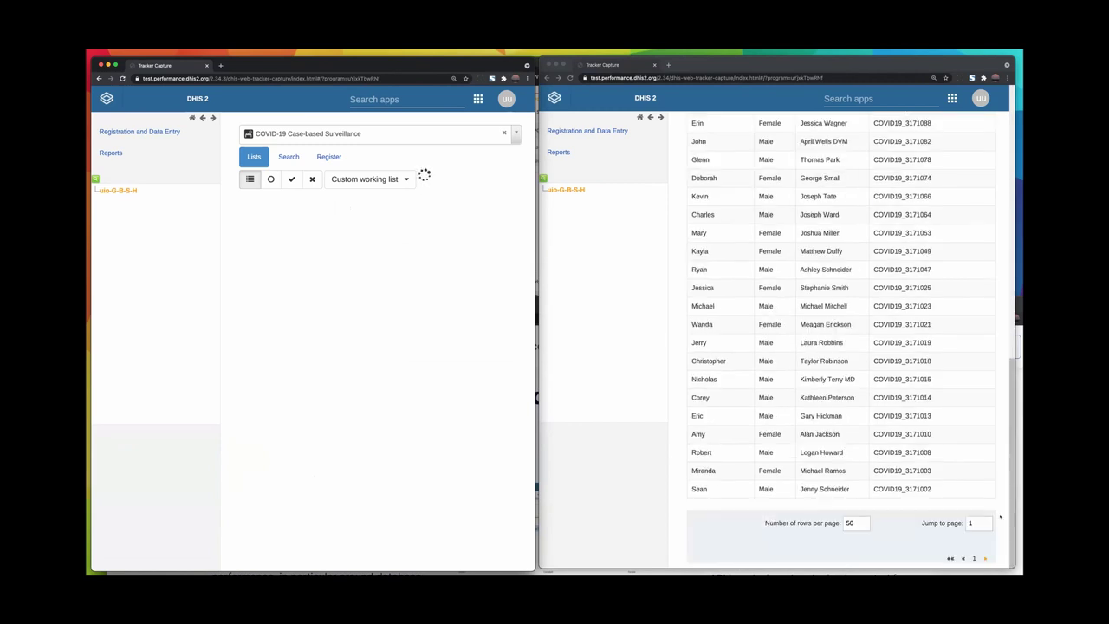
scroll(807, 345, up, 10)
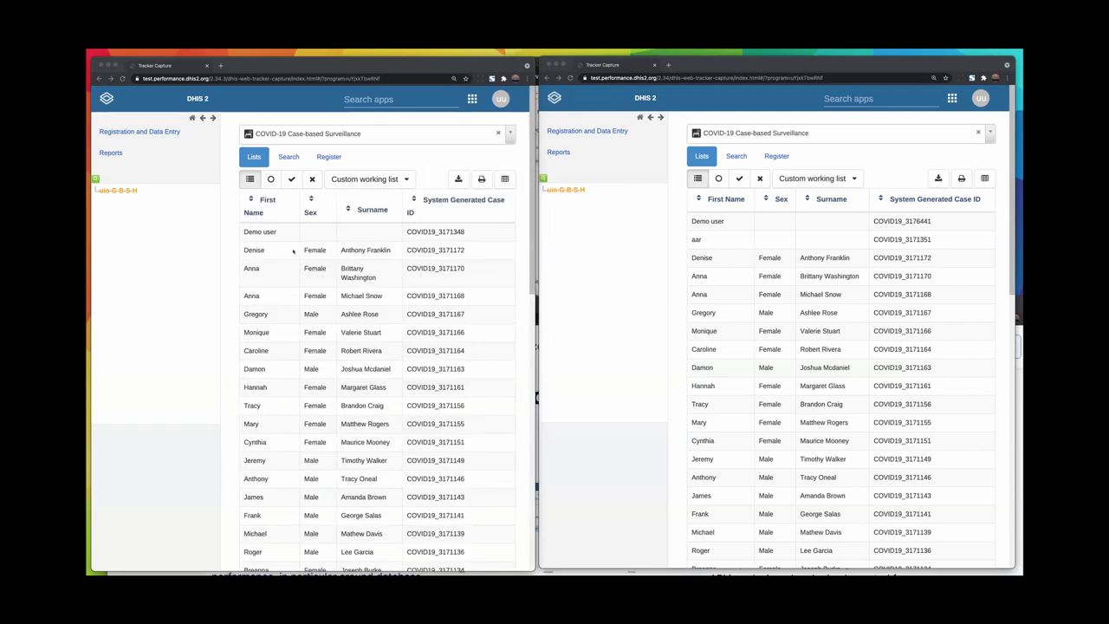
Enter 'Demo user' as the First Name in the right instance's person search form.
click(737, 156)
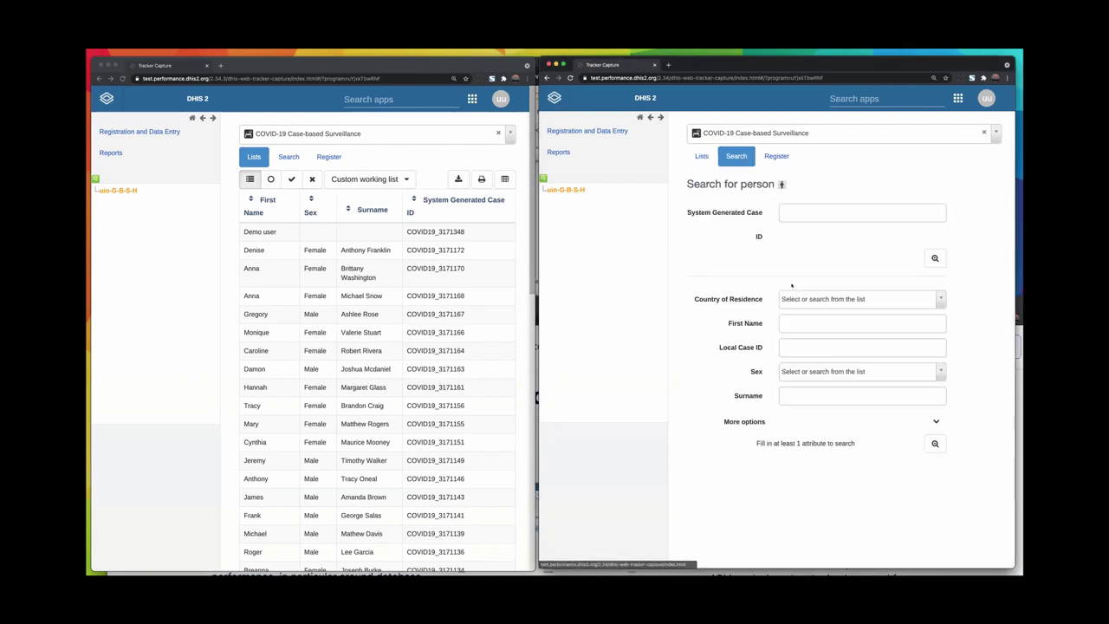
click(802, 325)
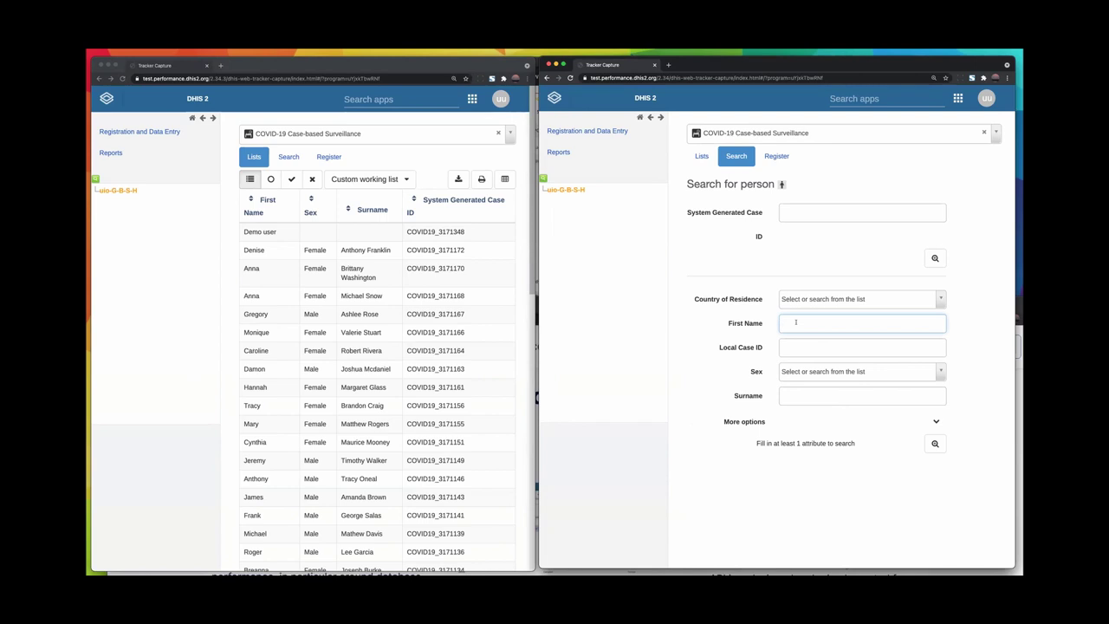
text(Demo)
key(Tab)
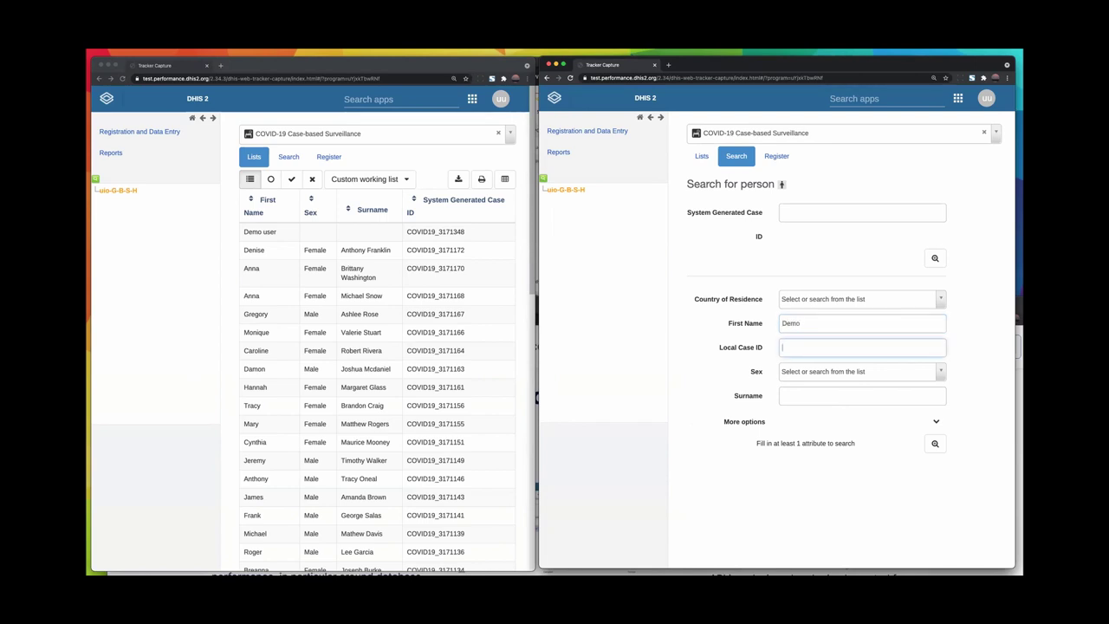
click(832, 321)
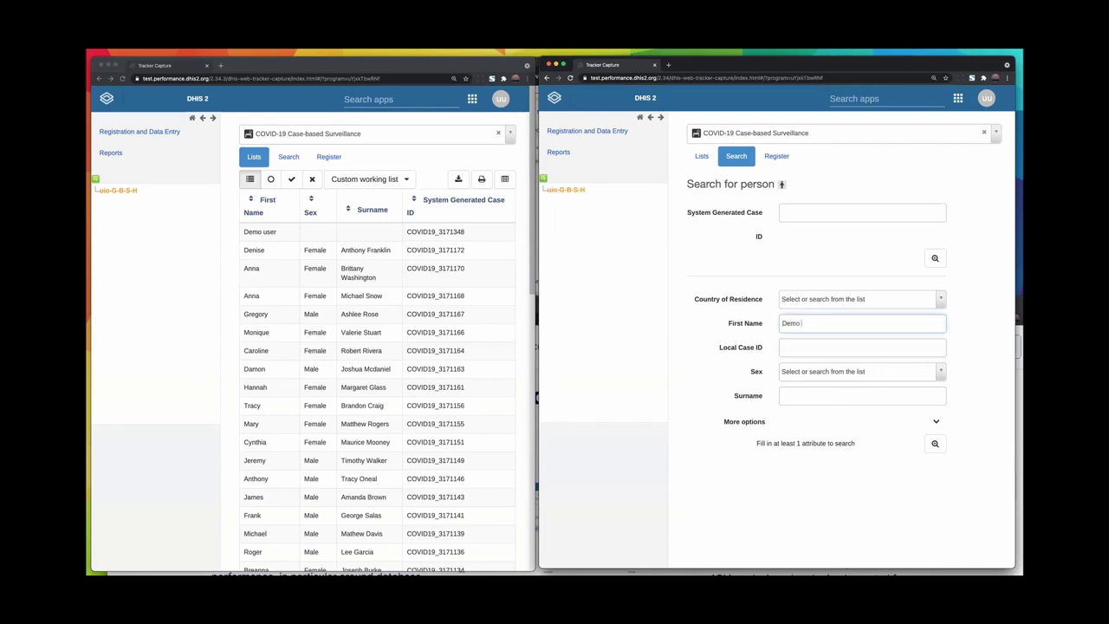
text(user)
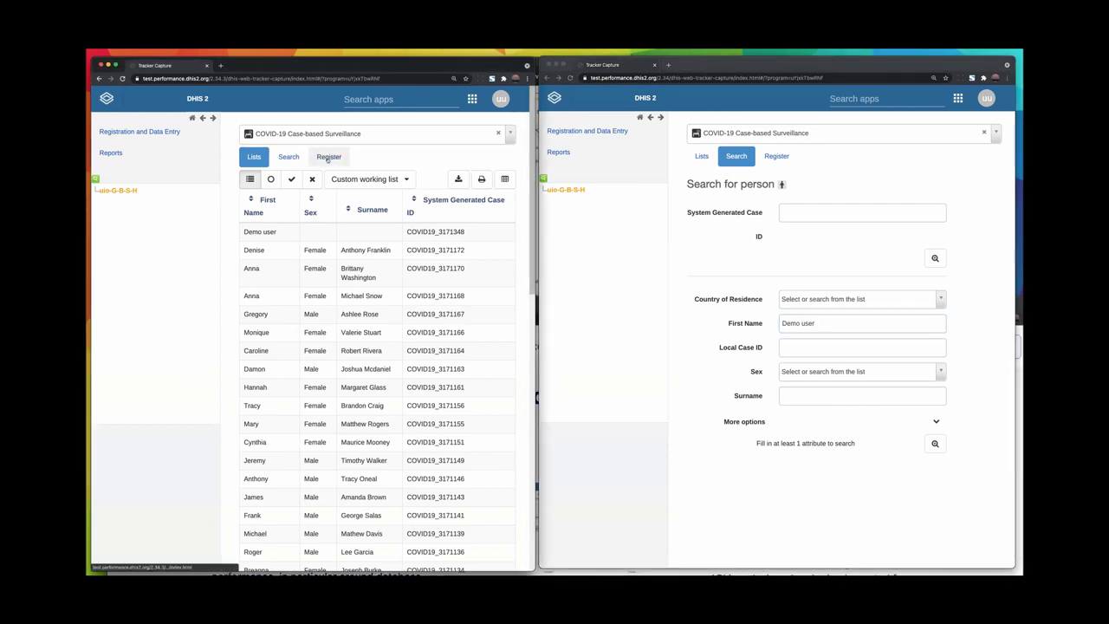
Enter 'Demo user' as the First Name in the left instance and run both searches.
click(289, 156)
click(370, 344)
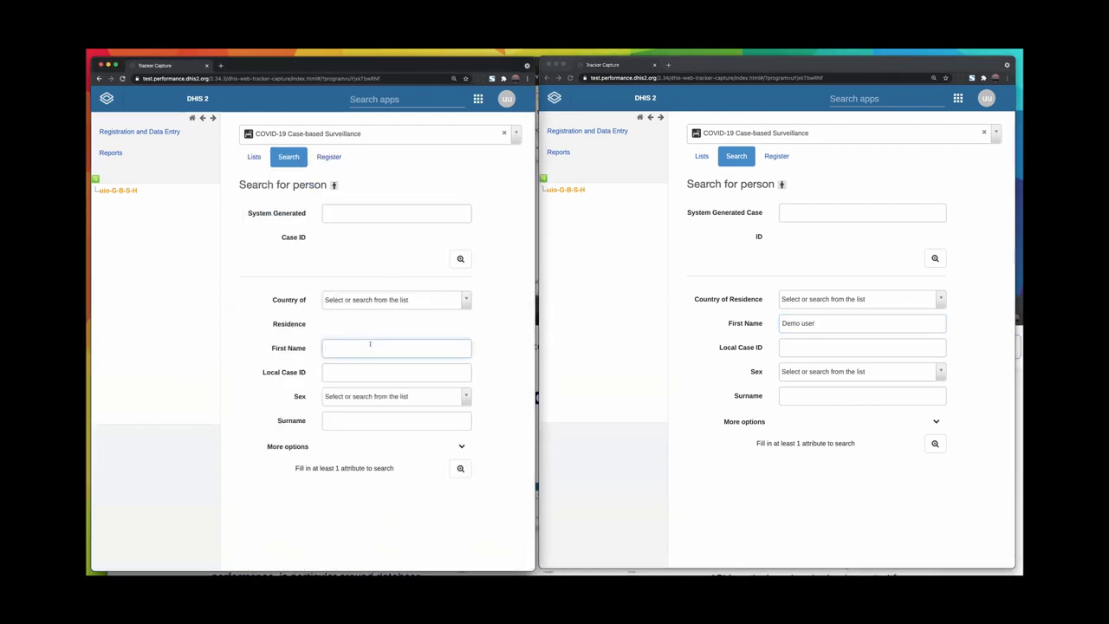
text(Demo user)
click(934, 443)
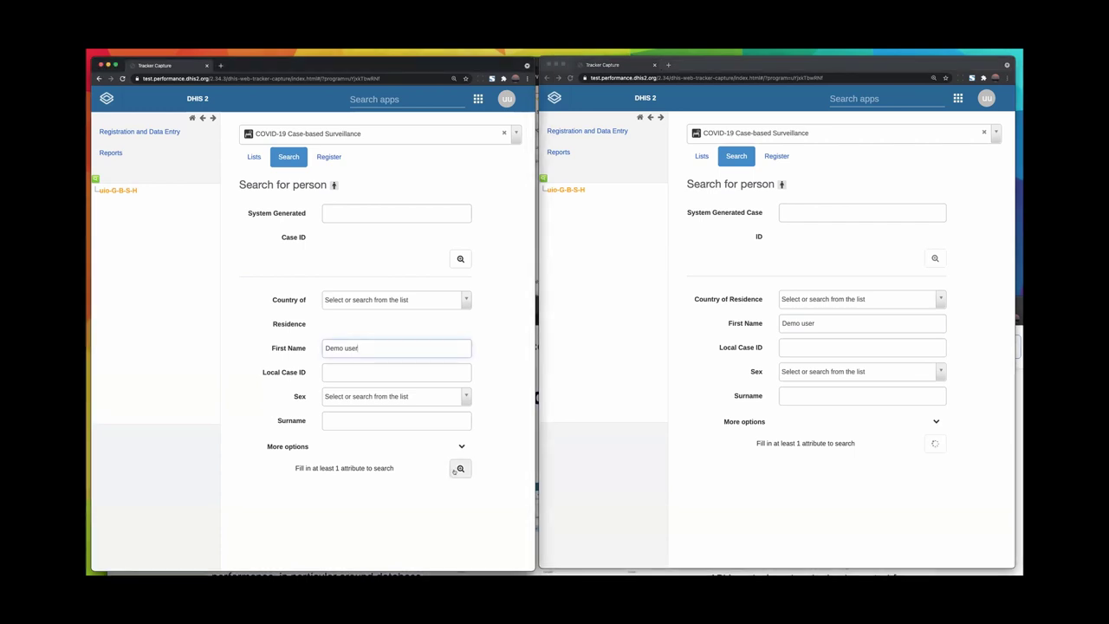
click(457, 469)
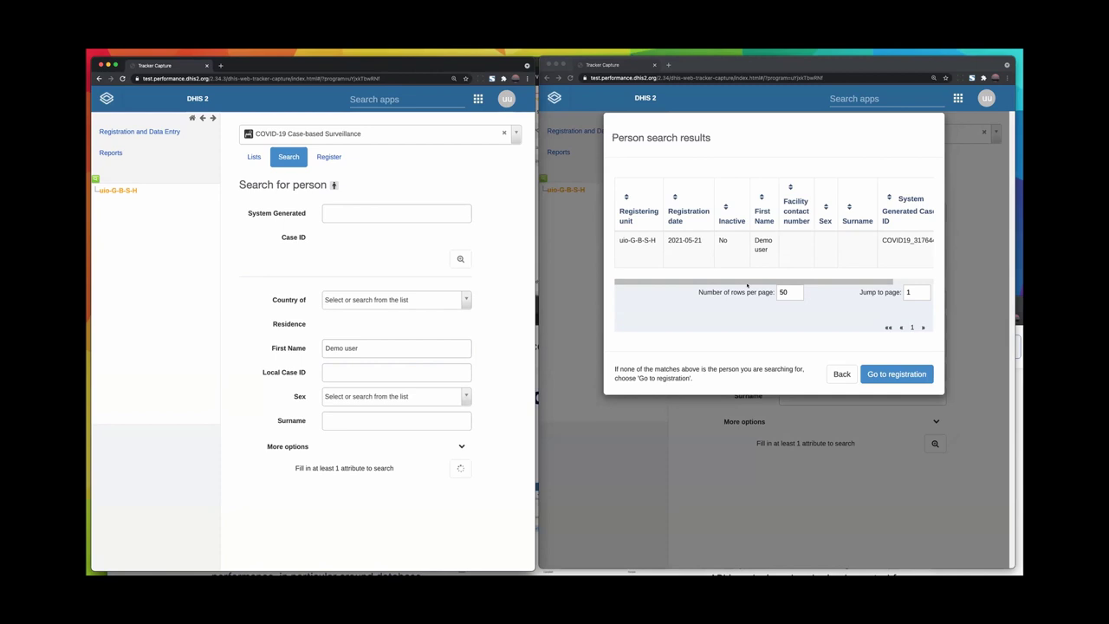
Open the single matching Demo user record from the person search results.
click(771, 286)
scroll(801, 283, right, 2)
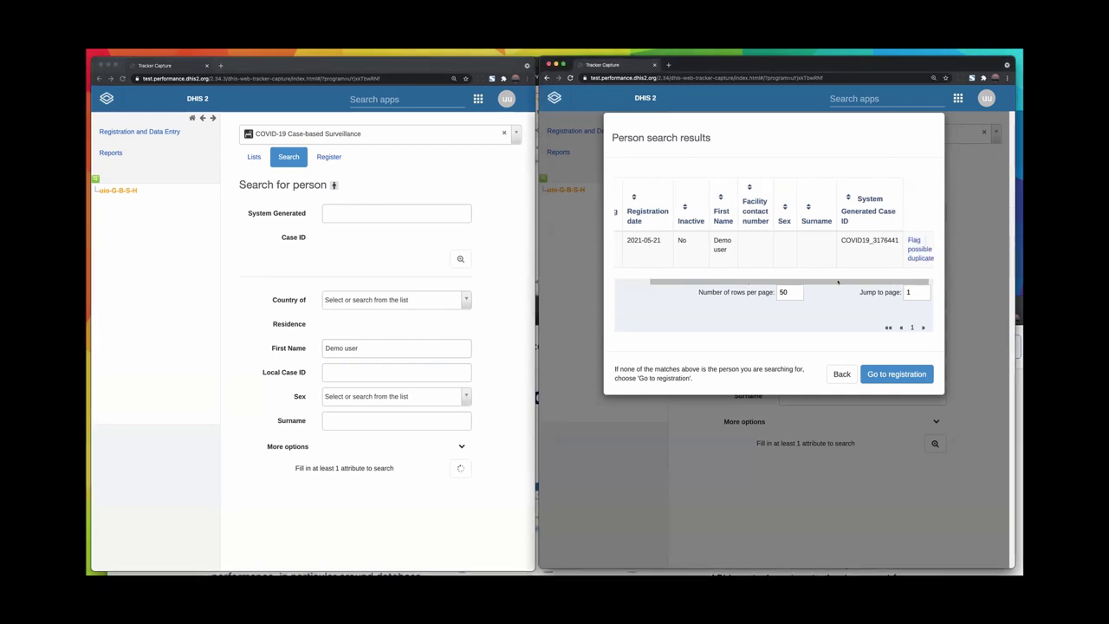
scroll(779, 260, left, 2)
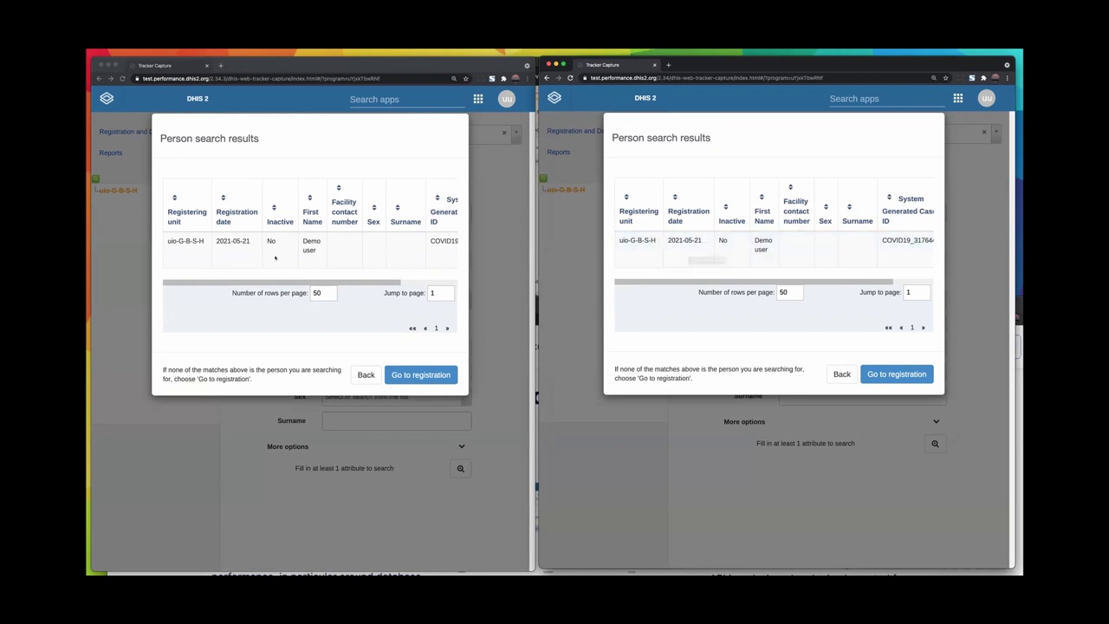
click(714, 251)
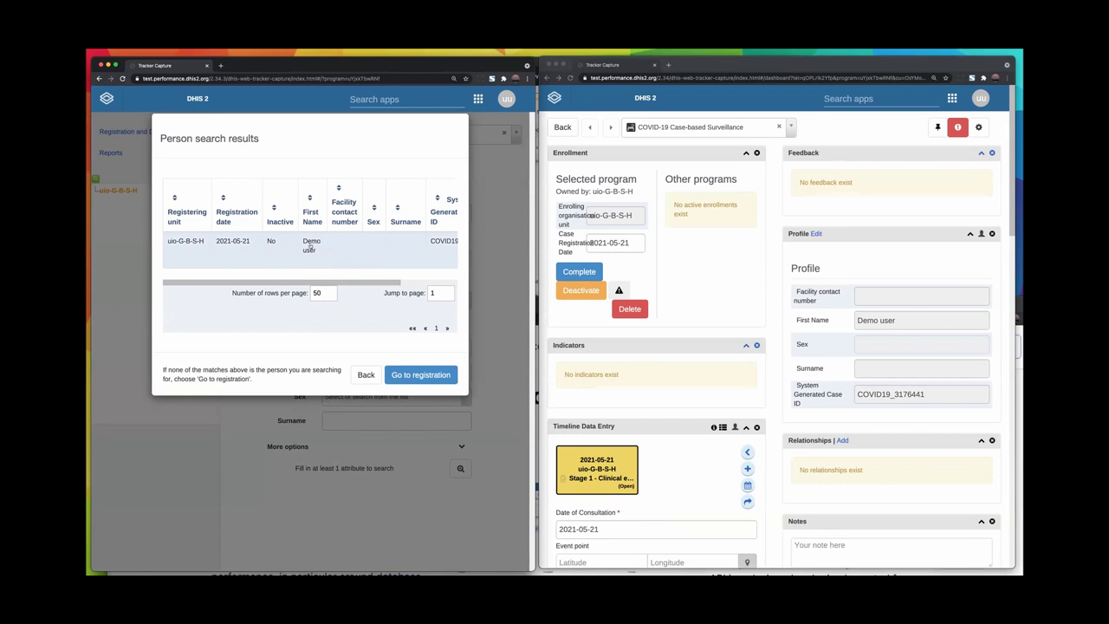
Open the Demo user's dashboard and show both Hospitalisation admission dates, 2021-05-17 and 2021-05-12.
click(354, 253)
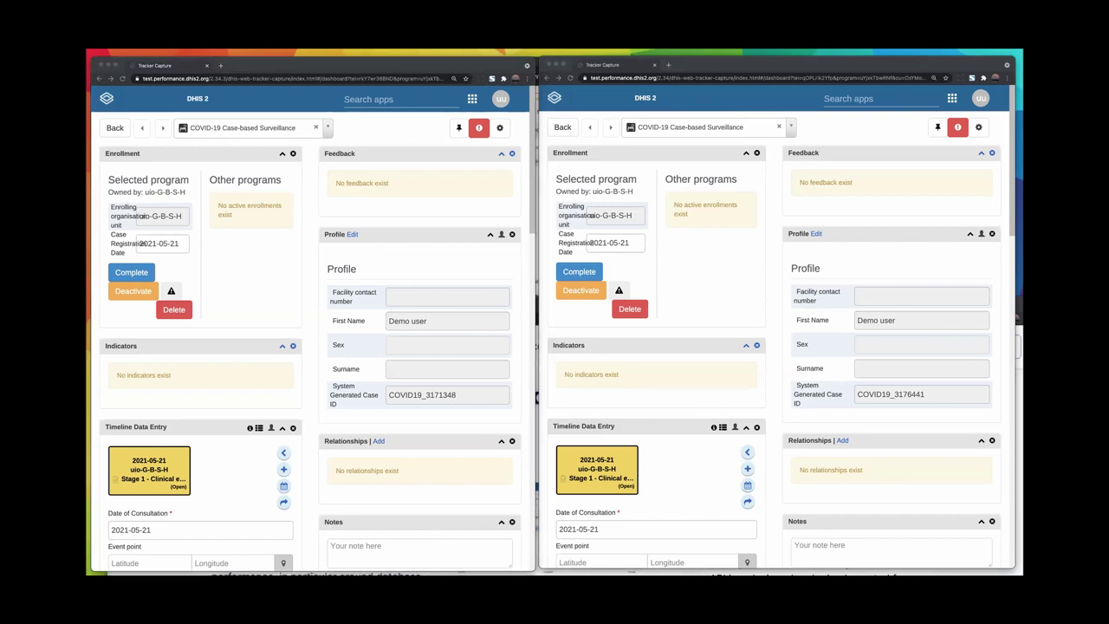
scroll(718, 380, down, 4)
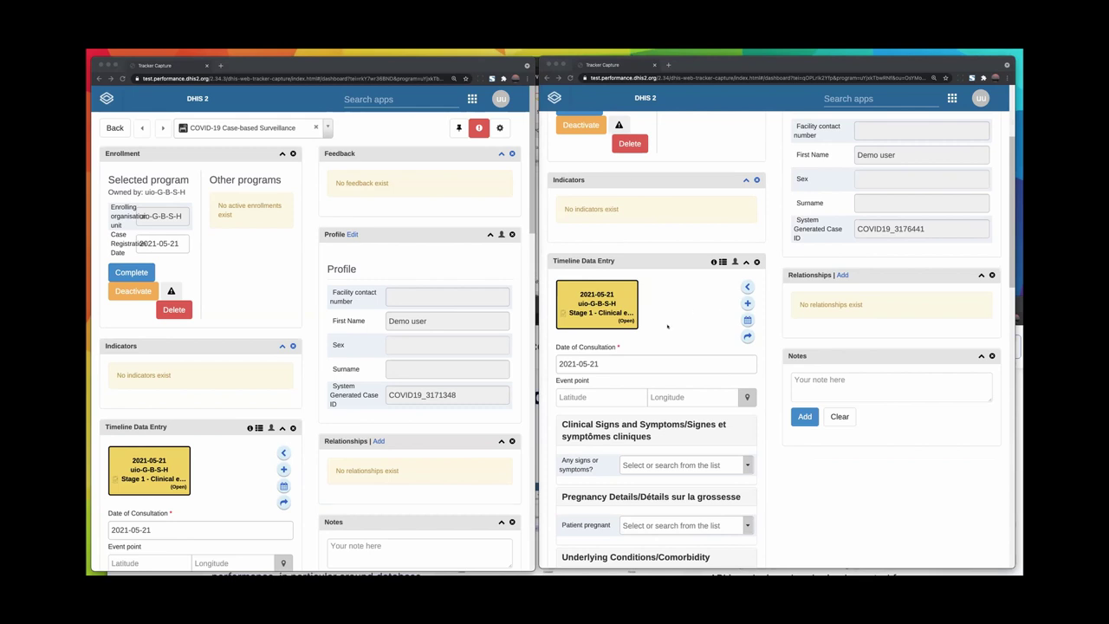
scroll(746, 353, down, 3)
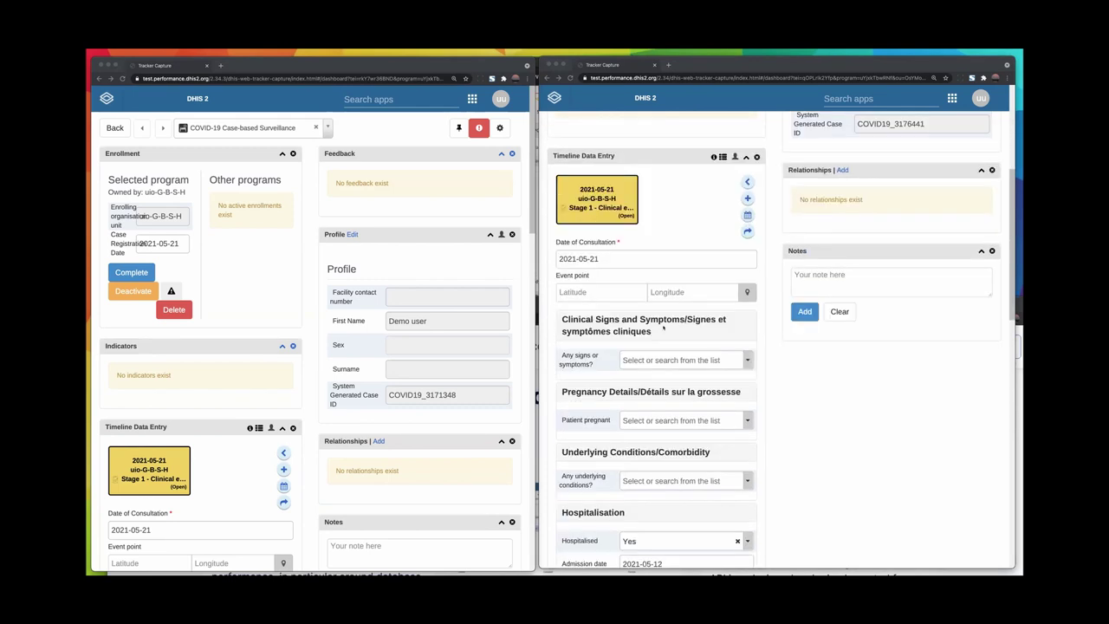
scroll(658, 419, down, 3)
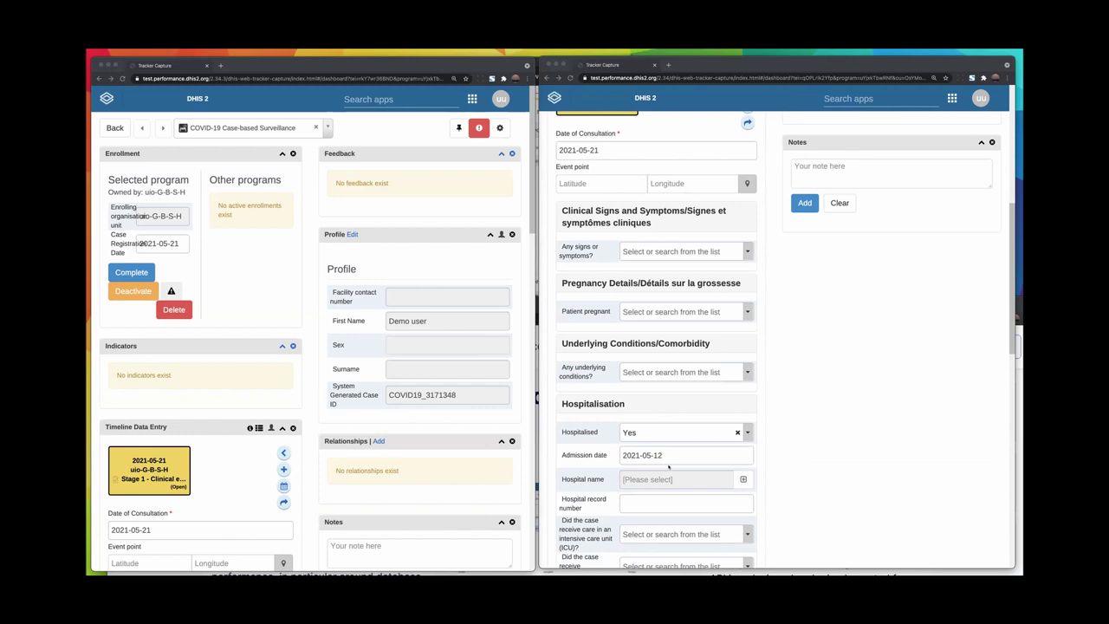
scroll(352, 433, down, 15)
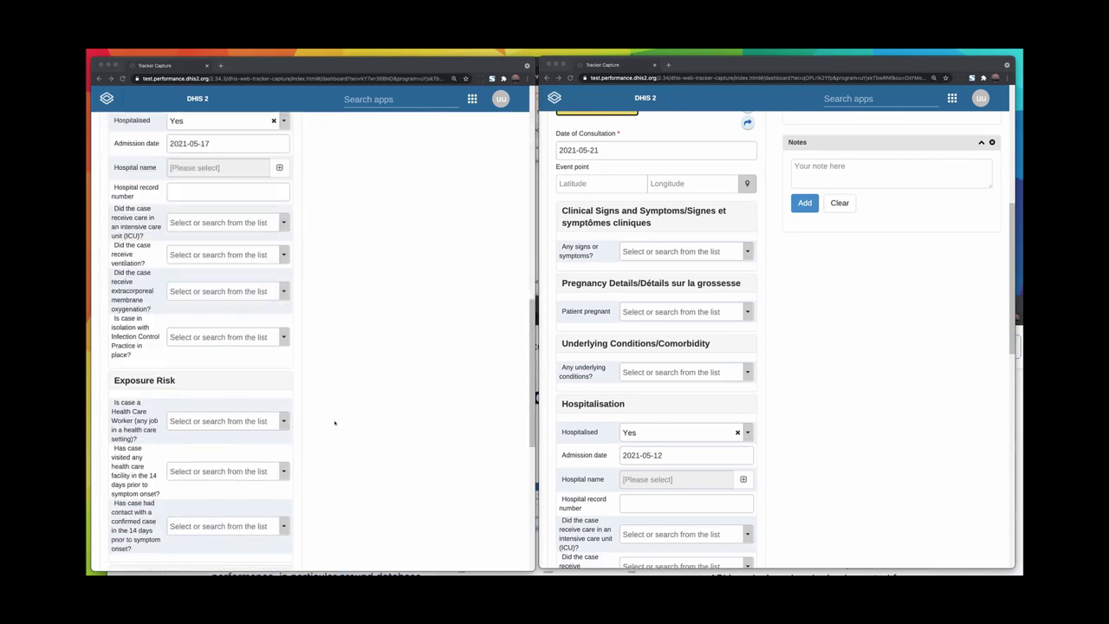
scroll(329, 421, up, 3)
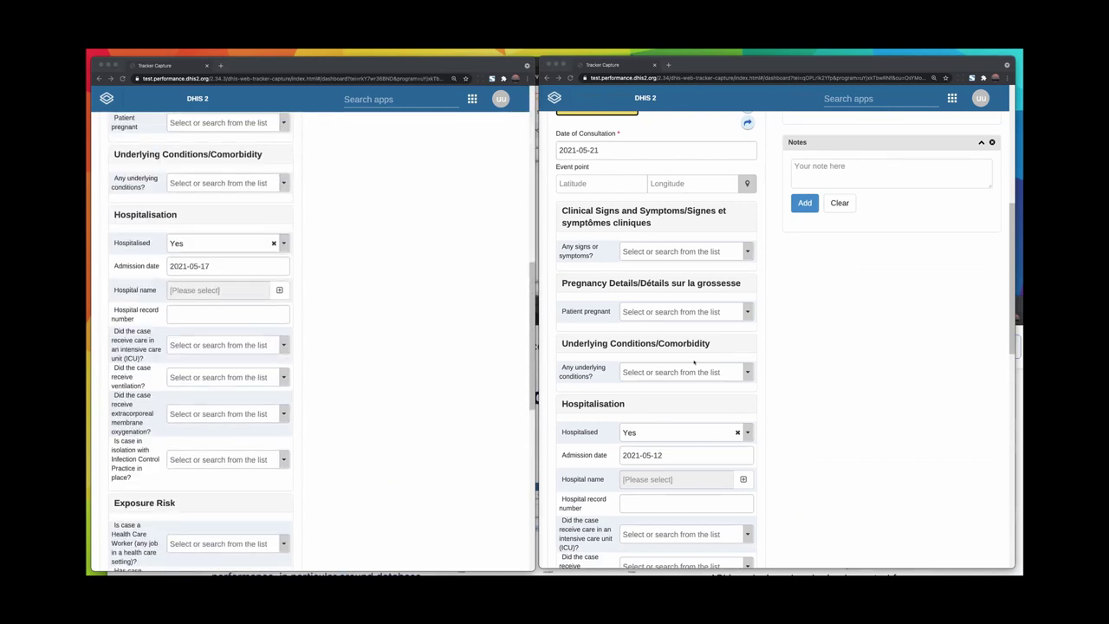
scroll(337, 332, up, 2)
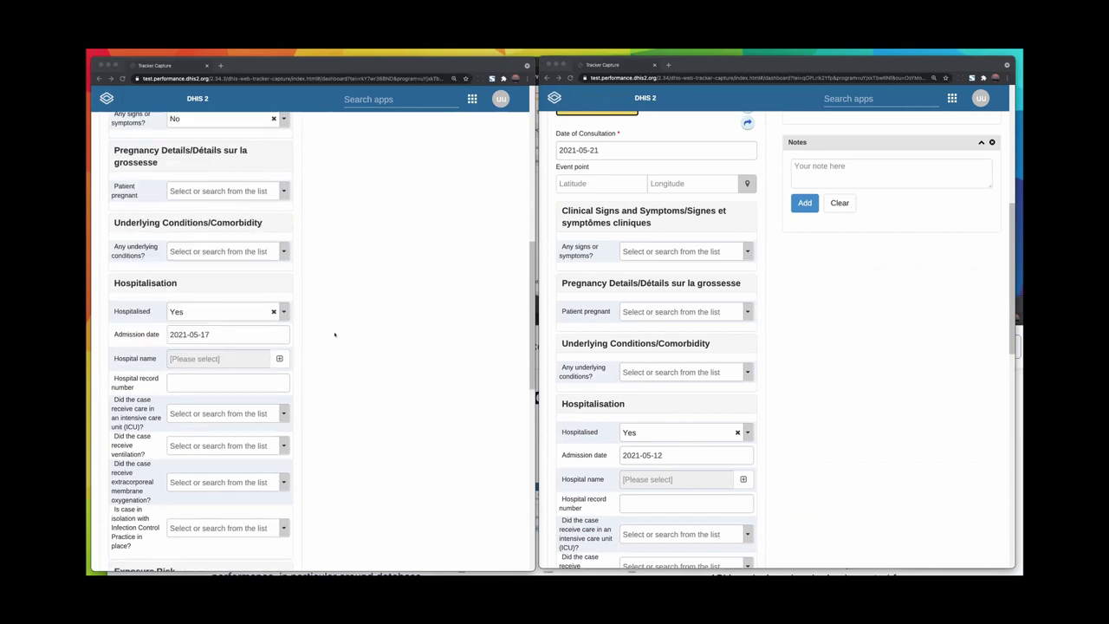
scroll(662, 456, down, 2)
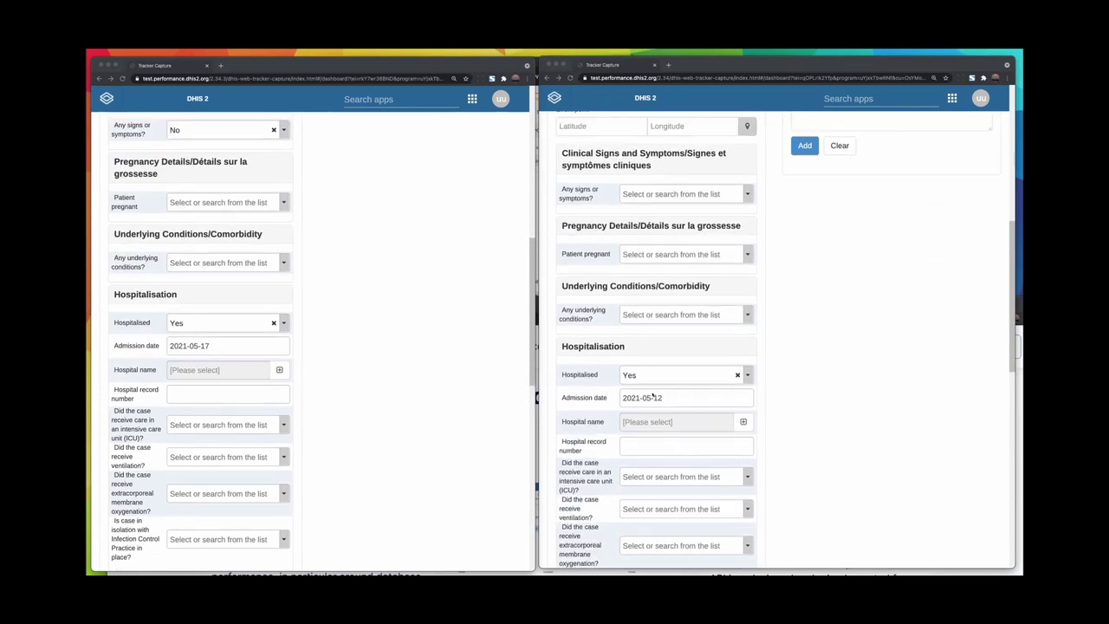
Set the left Admission date to 2021-05-06 and the right one to 2021-05-07.
click(652, 396)
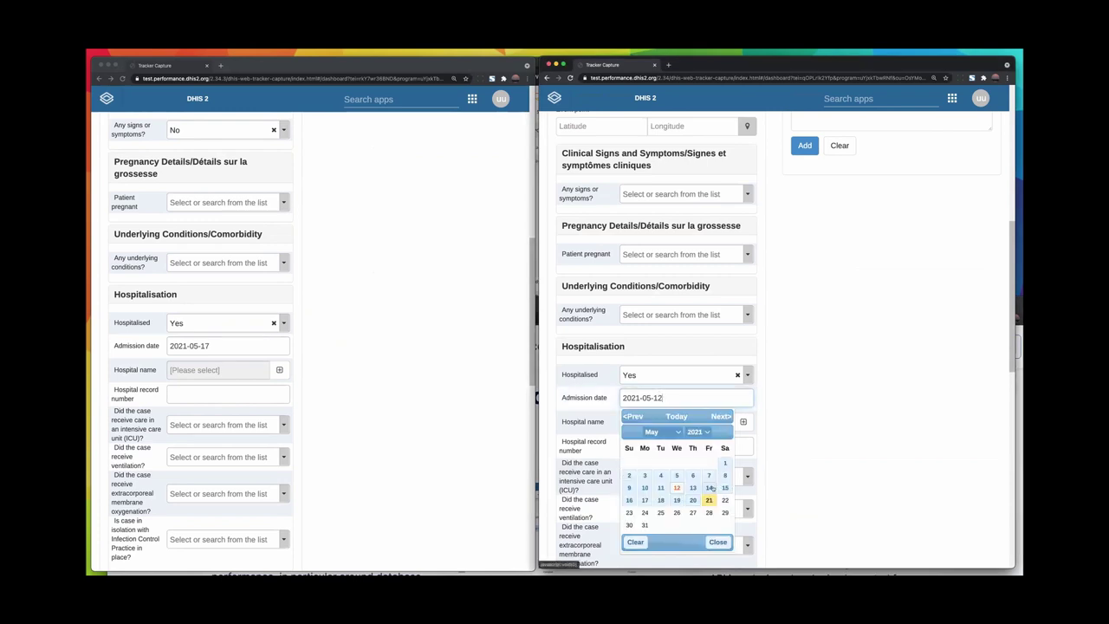
click(810, 400)
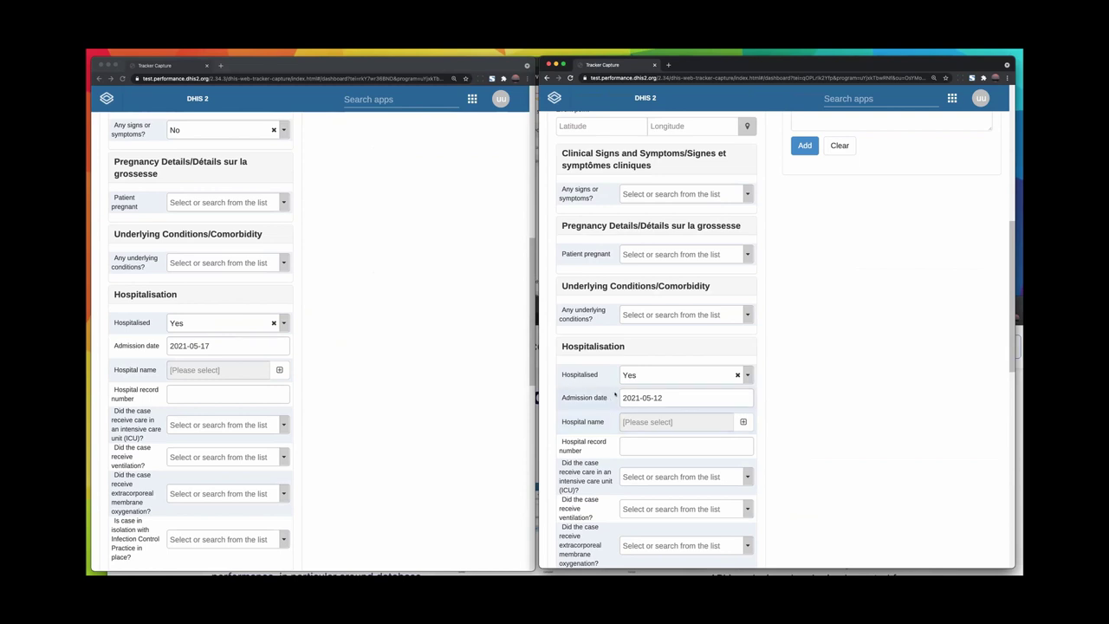
click(214, 345)
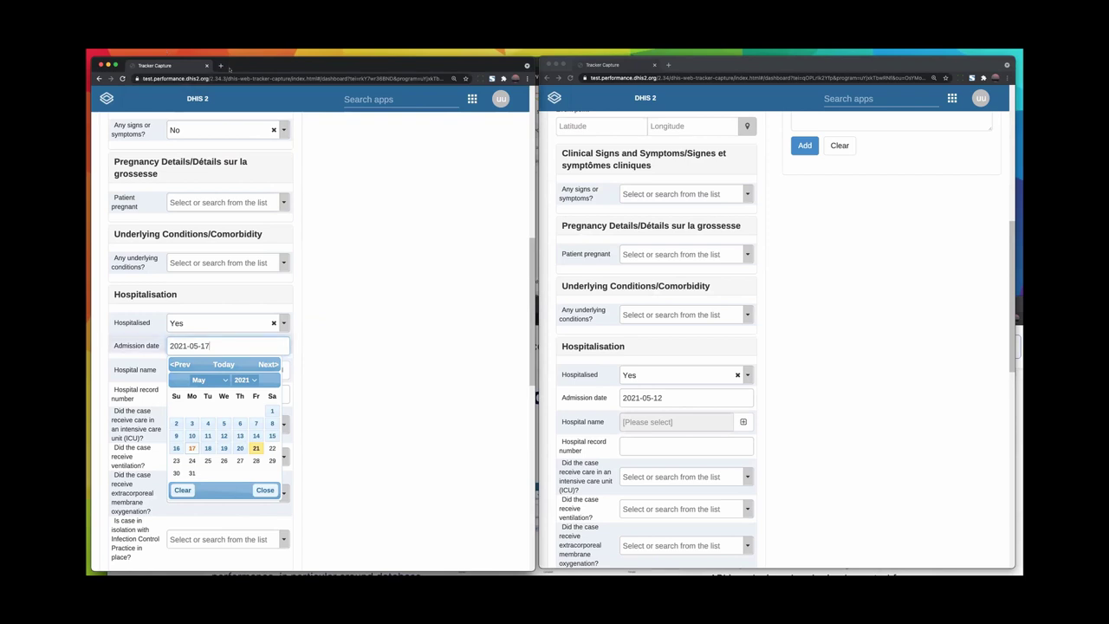
click(224, 434)
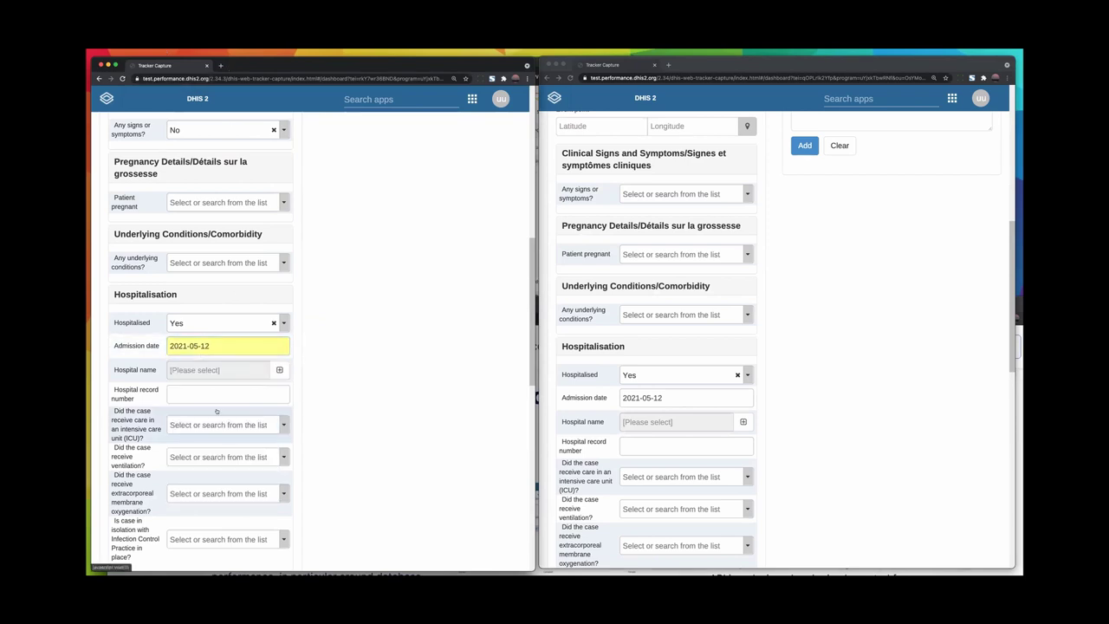
click(272, 347)
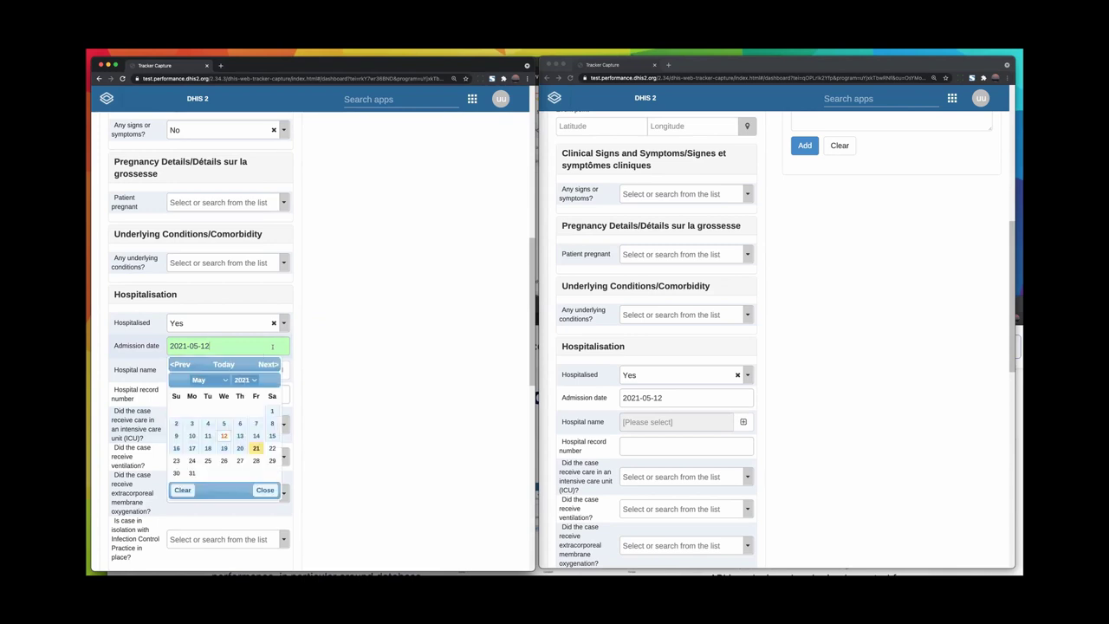
click(239, 423)
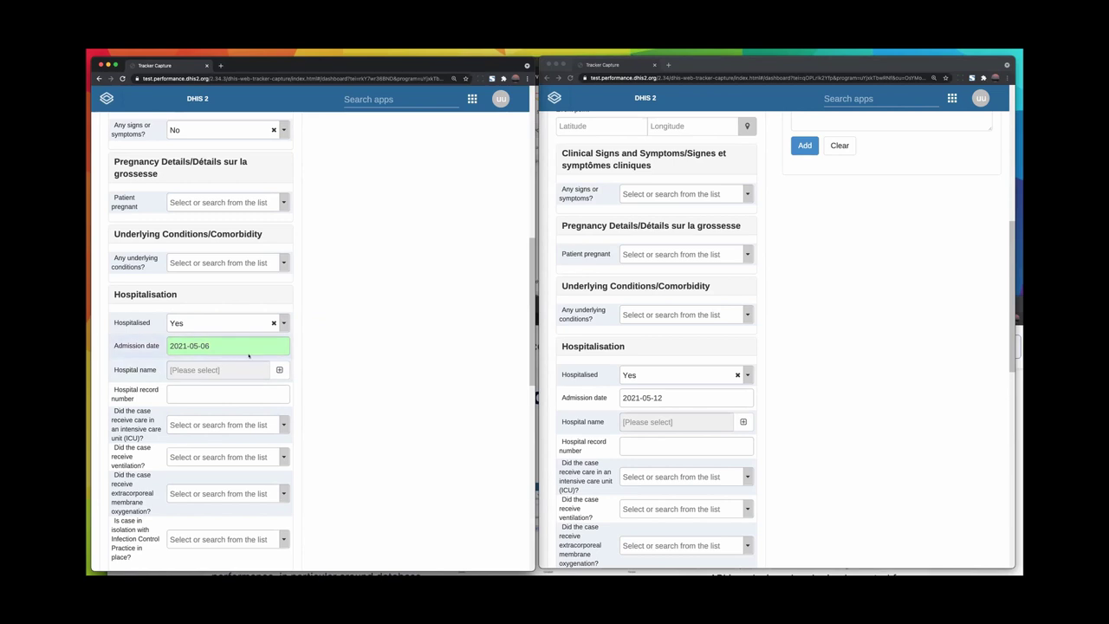
click(666, 400)
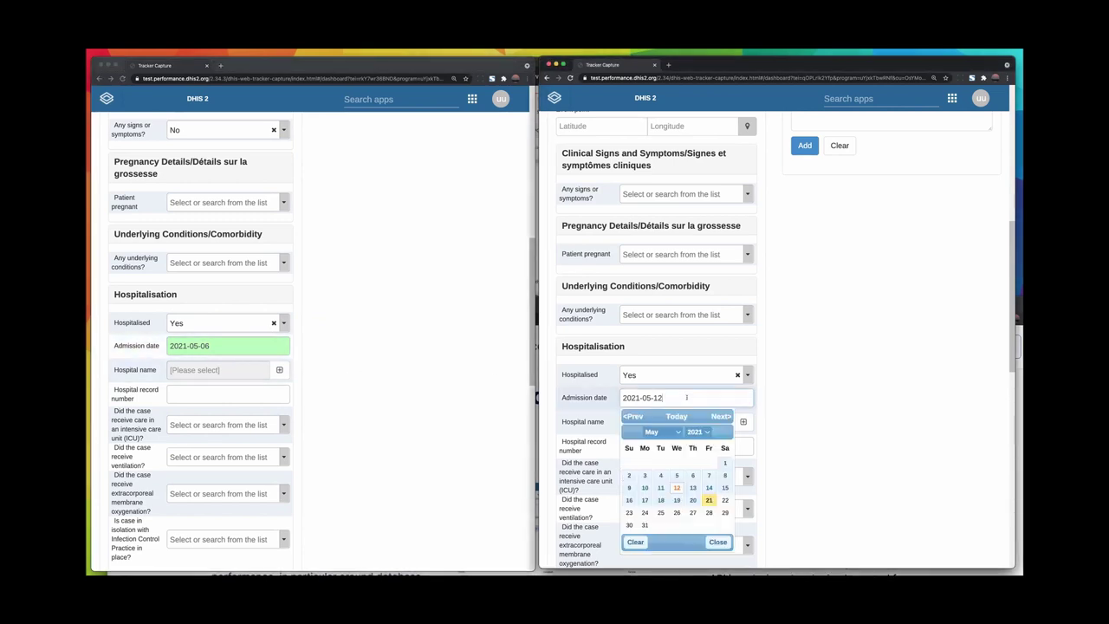
click(709, 475)
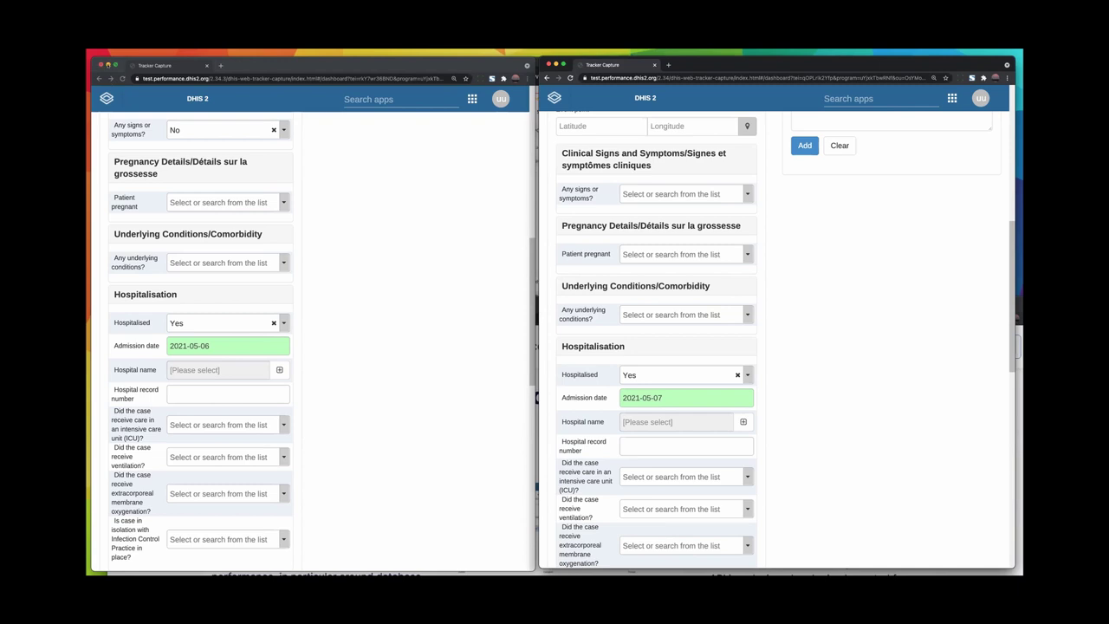
Minimize both Tracker Capture windows and maximize the dhis2.org browser window.
click(107, 65)
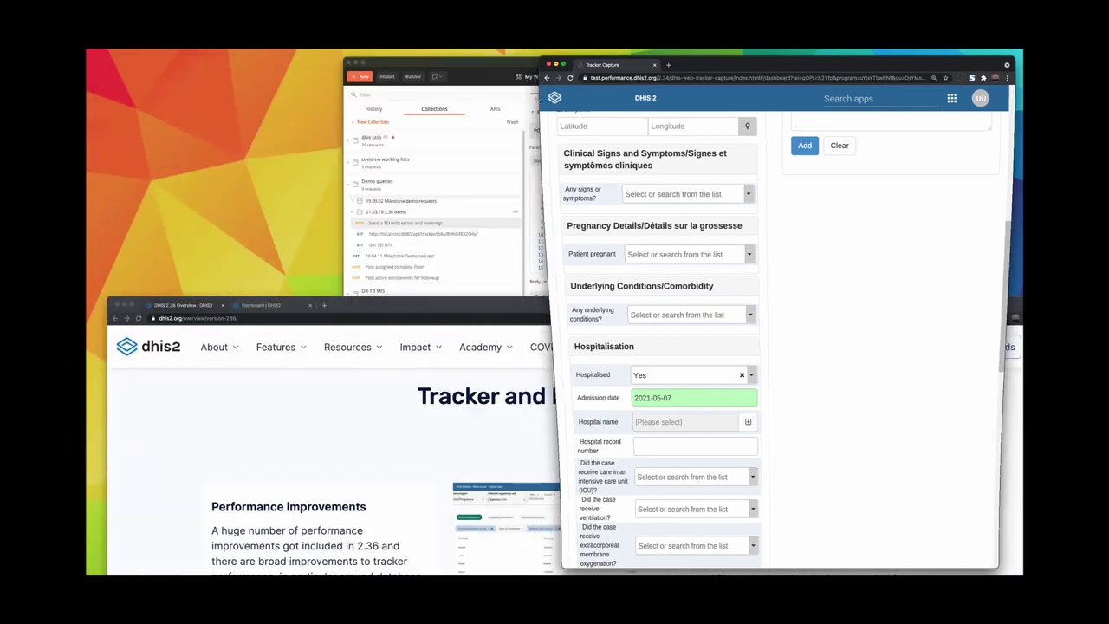
key(super+m)
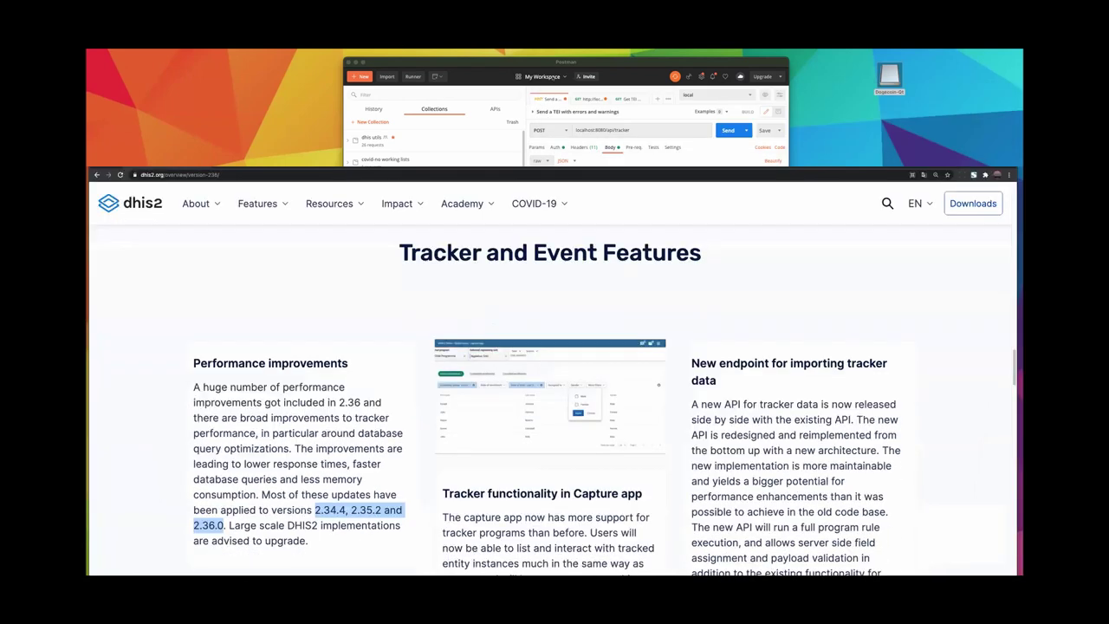
key(ctrl+alt+Return)
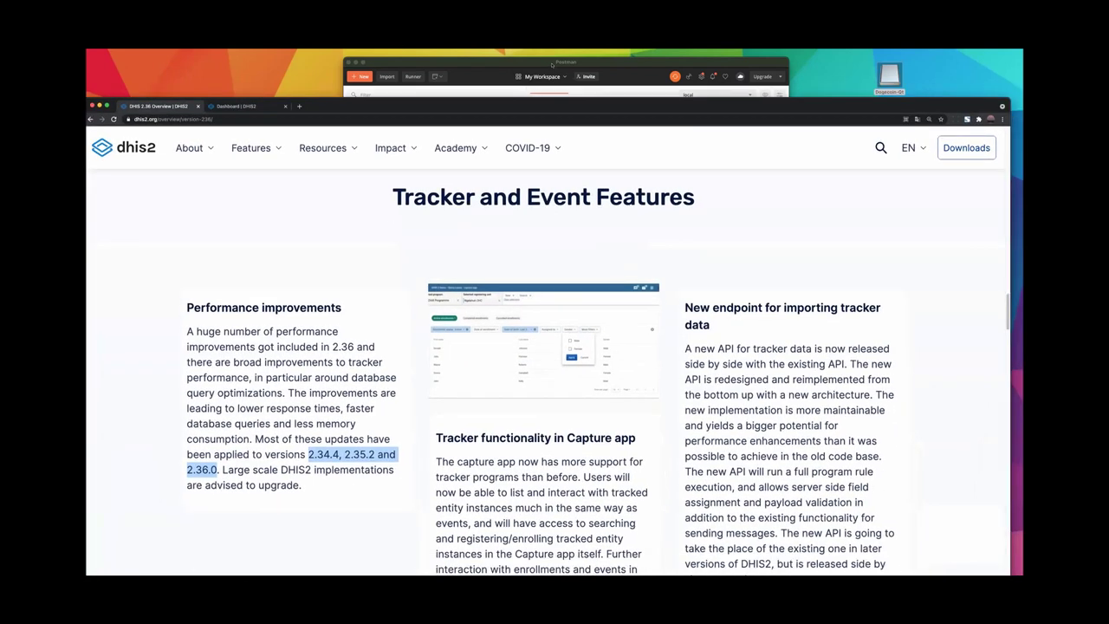
Highlight 2.35.2, then 2.36.0, in the Performance improvements text.
click(326, 408)
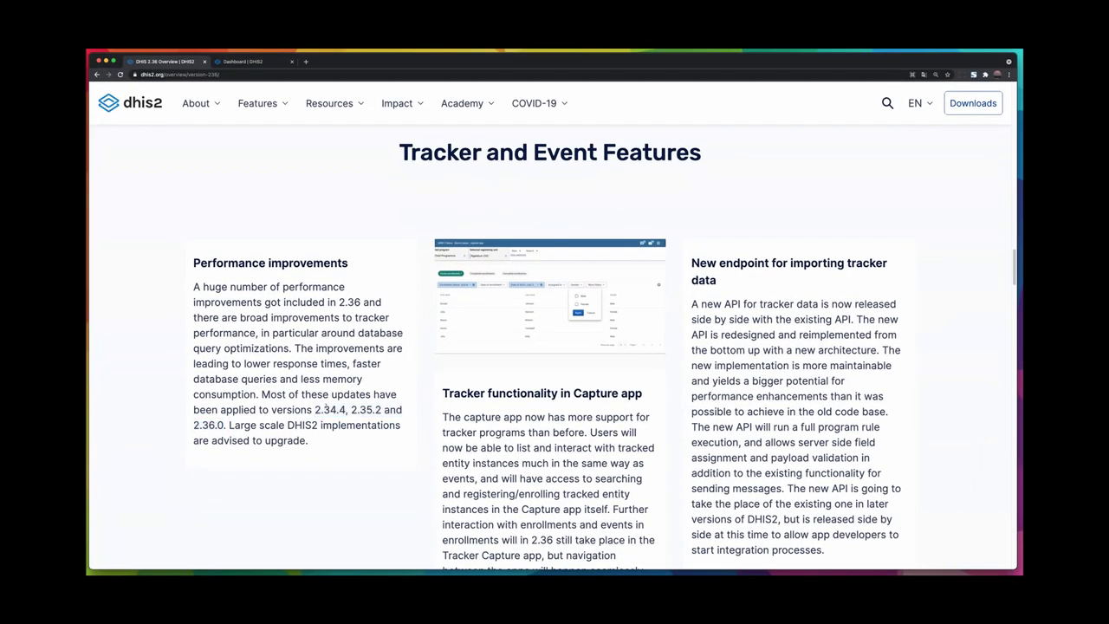
drag(351, 410, 382, 409)
click(230, 424)
drag(194, 425, 223, 424)
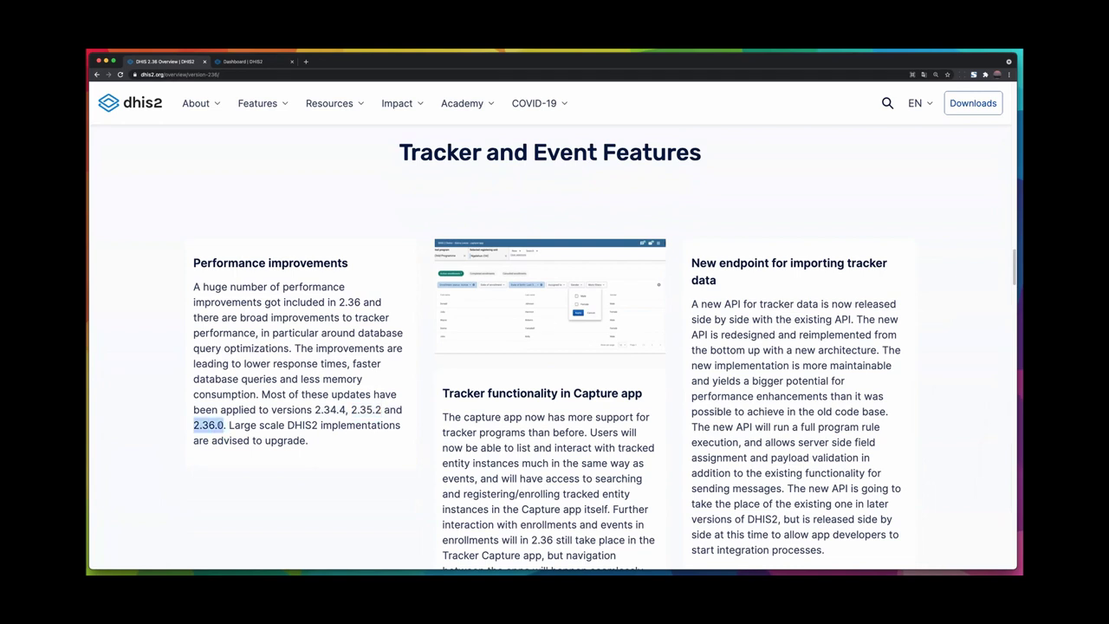